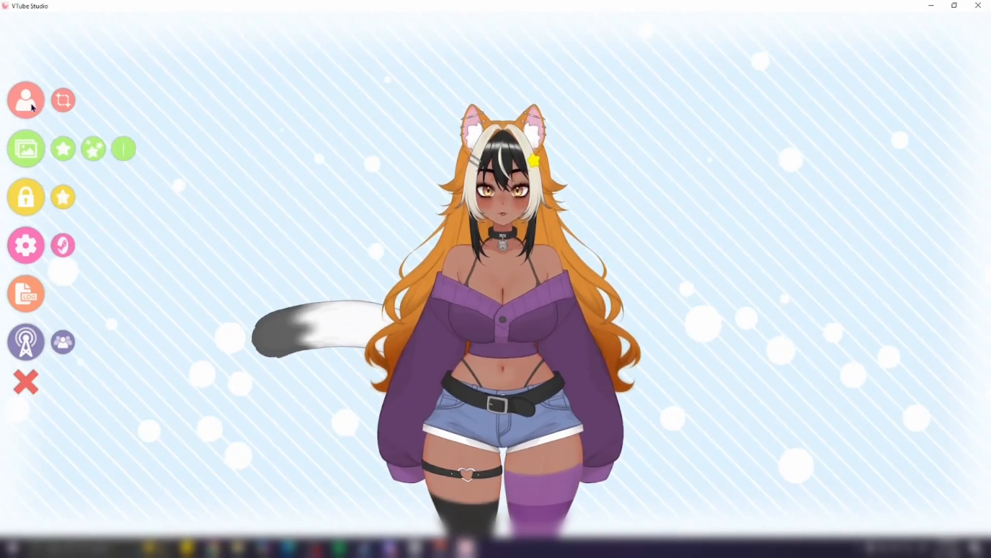
Step: Open the Midnight 1.0 [by MoshieStudio] 2K model's Exp folder from the model import dialog
{"action": "left_click", "coordinate": [32, 107]}
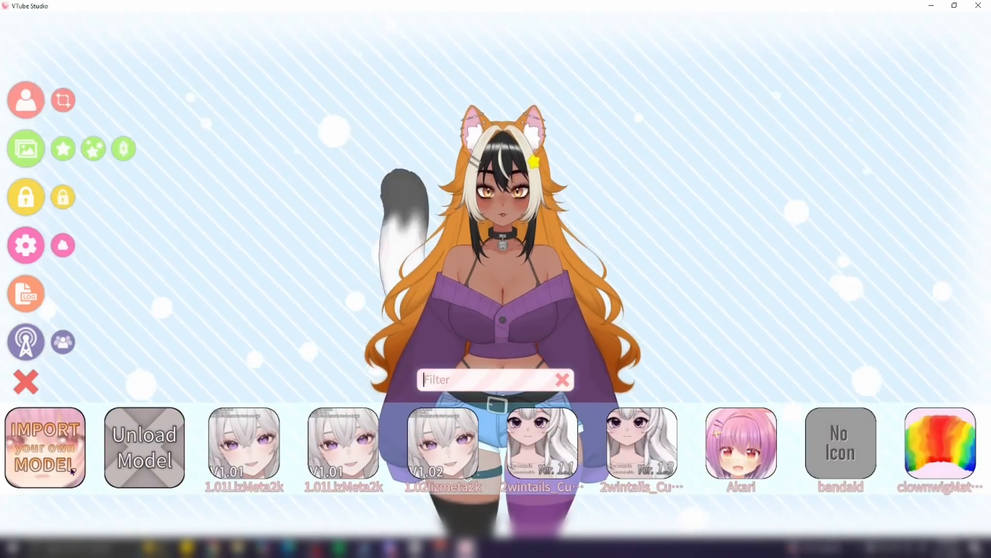
{"action": "left_click", "coordinate": [44, 471]}
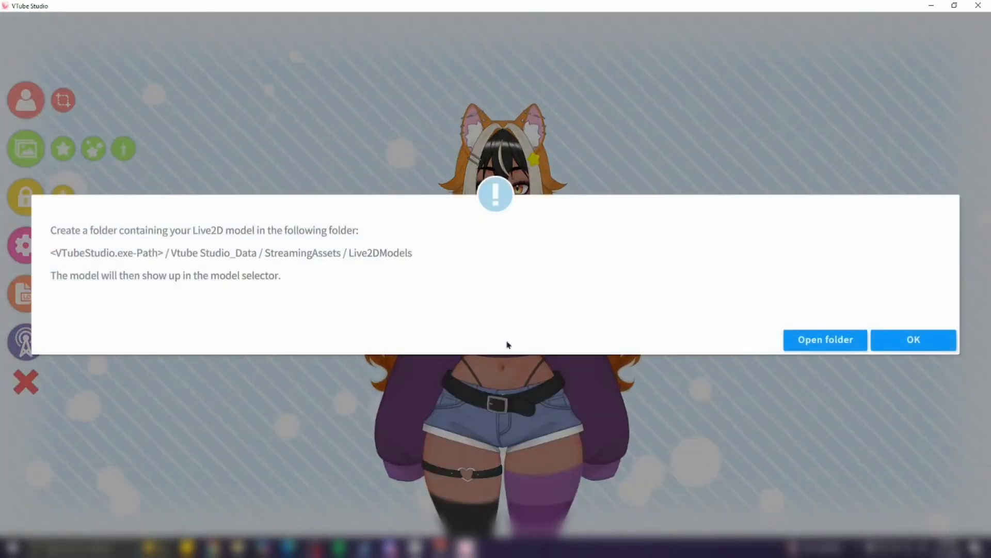
{"action": "left_click", "coordinate": [798, 340]}
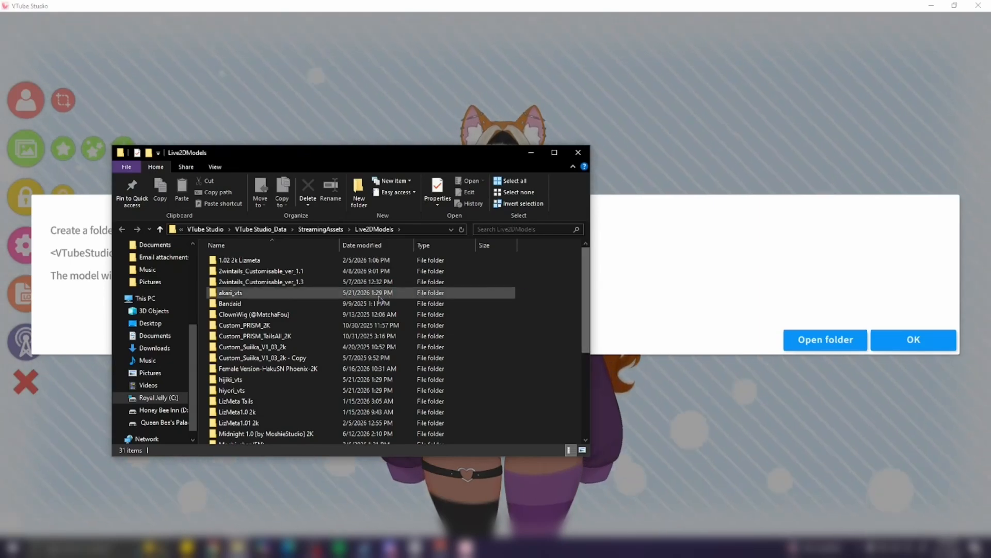
{"action": "double_click", "coordinate": [305, 434]}
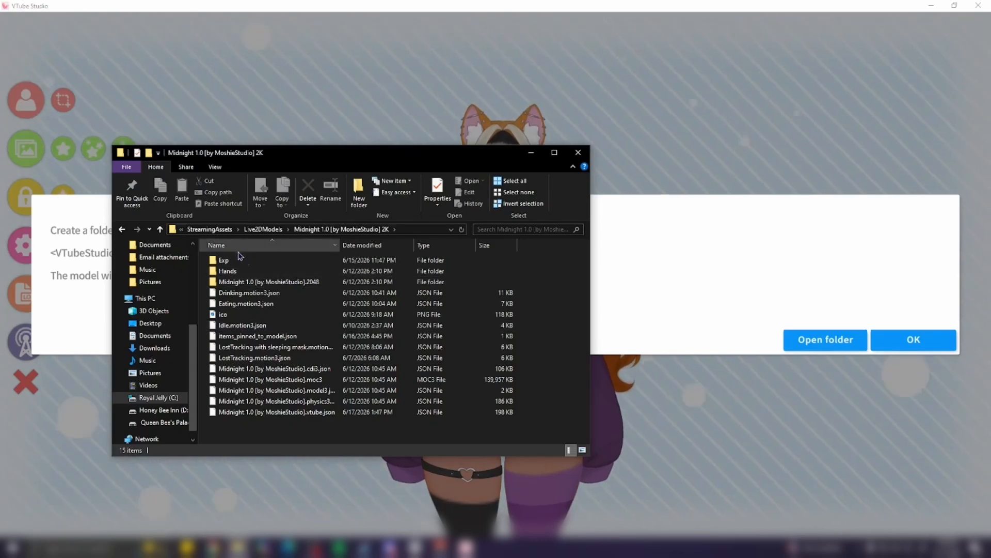
{"action": "double_click", "coordinate": [264, 261]}
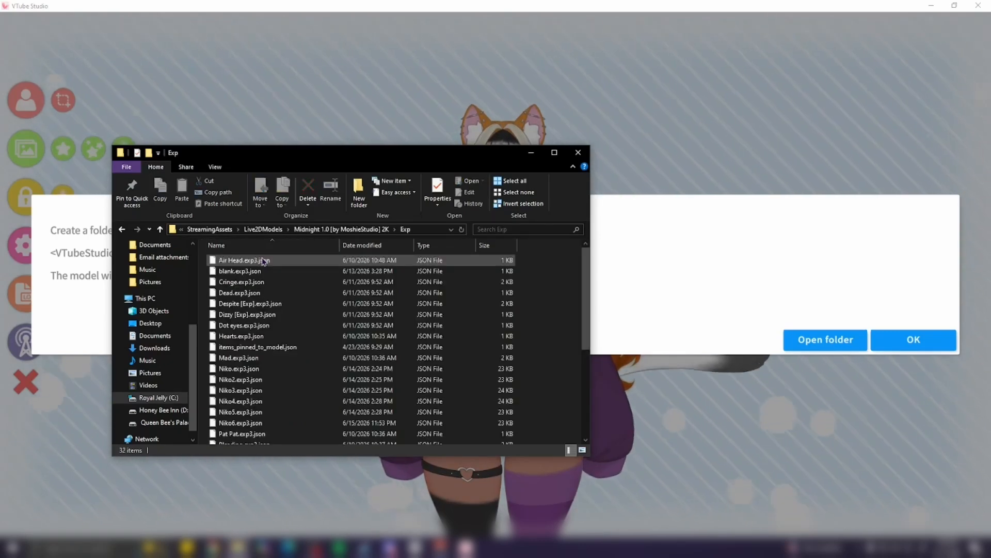
Step: Duplicate Niko.exp3.json inside the Exp folder by copying and pasting it
{"action": "left_click_drag", "start_coordinate": [583, 274], "coordinate": [583, 295]}
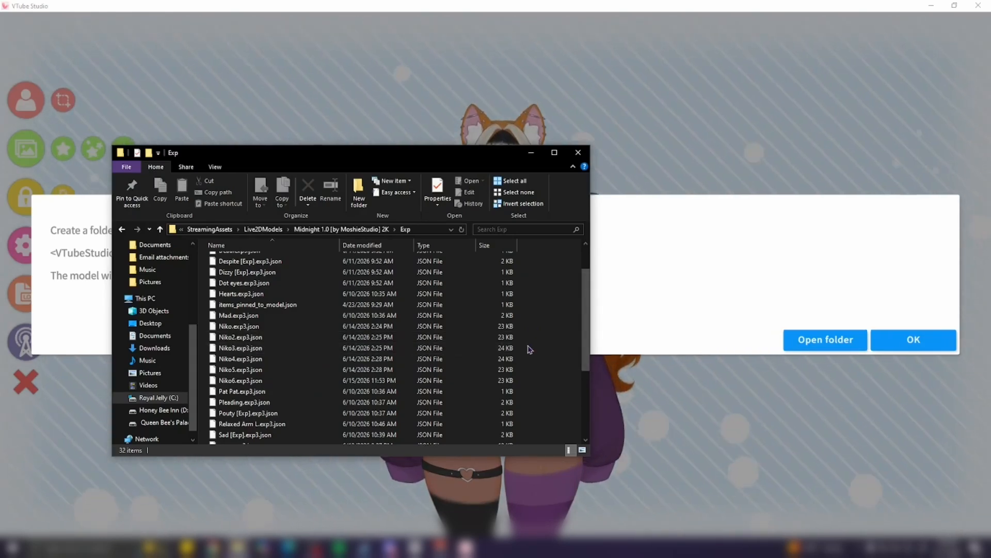
{"action": "right_click", "coordinate": [296, 327]}
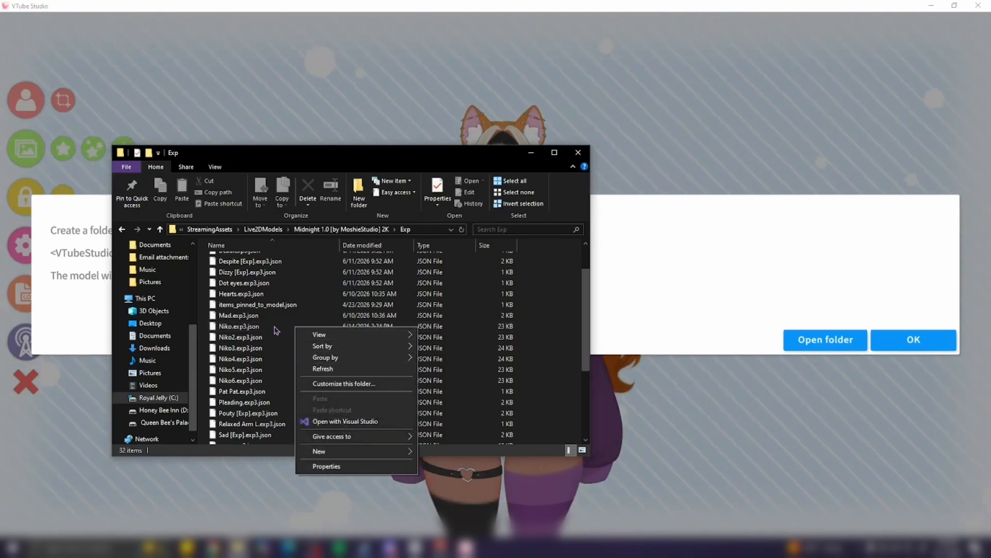
{"action": "left_click", "coordinate": [276, 330]}
{"action": "left_click", "coordinate": [276, 326]}
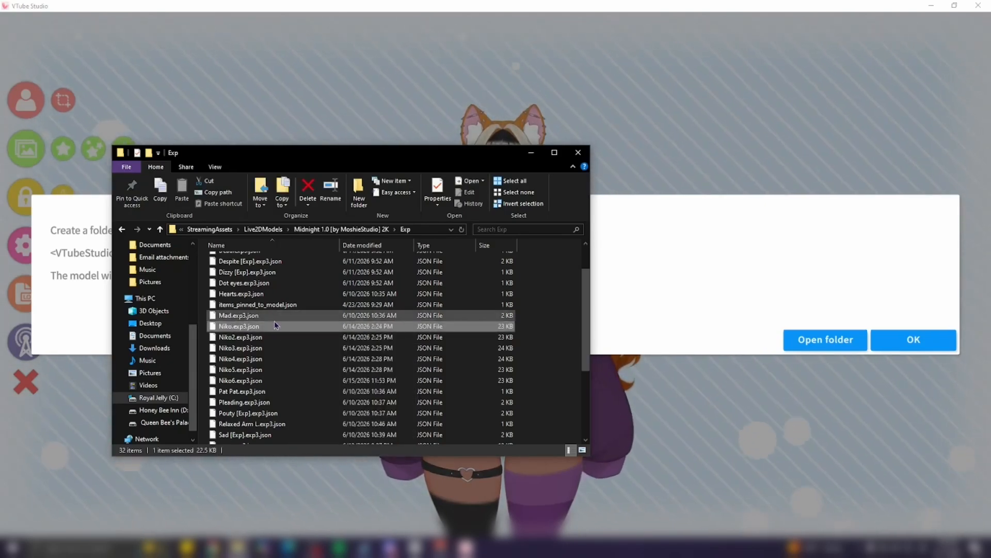
{"action": "right_click", "coordinate": [276, 327]}
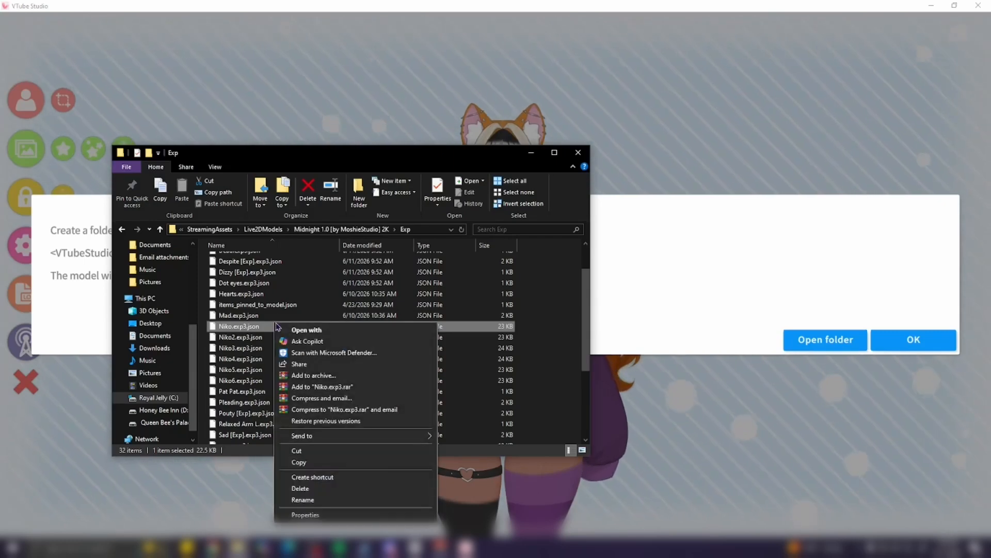
{"action": "left_click", "coordinate": [318, 463]}
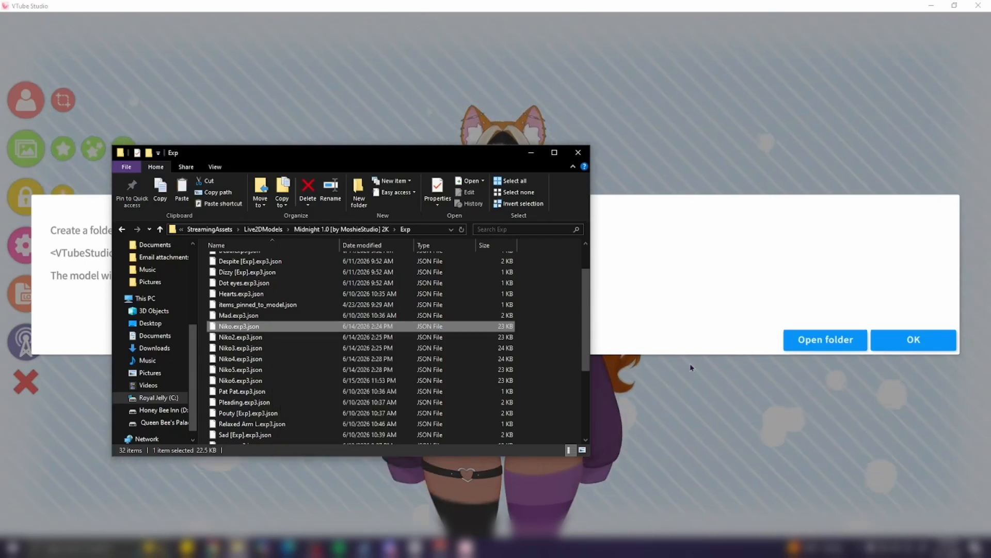
{"action": "right_click", "coordinate": [546, 344]}
{"action": "left_click", "coordinate": [606, 415]}
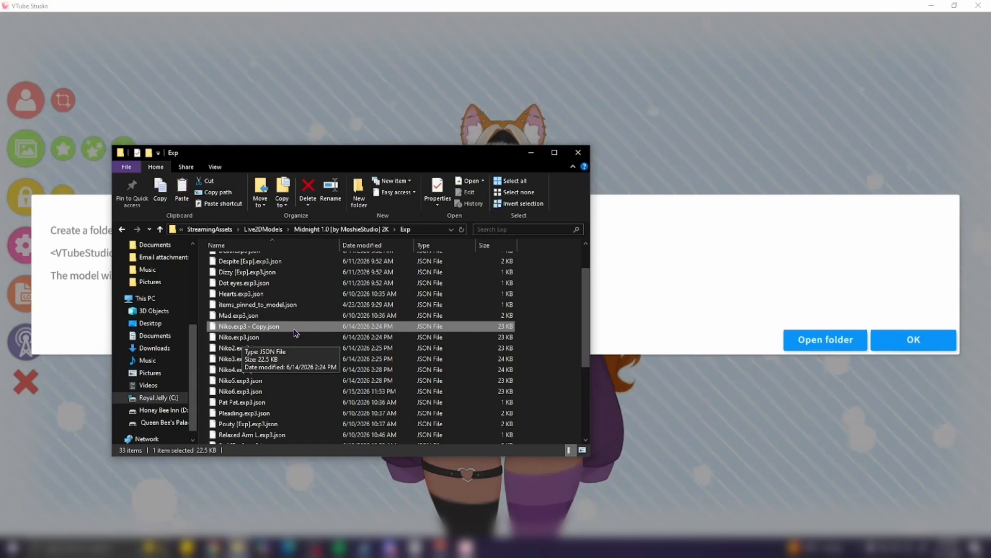
Step: Rename the copy to Niko7.exp3.json, then close the file browser and the import dialog
{"action": "right_click", "coordinate": [297, 330]}
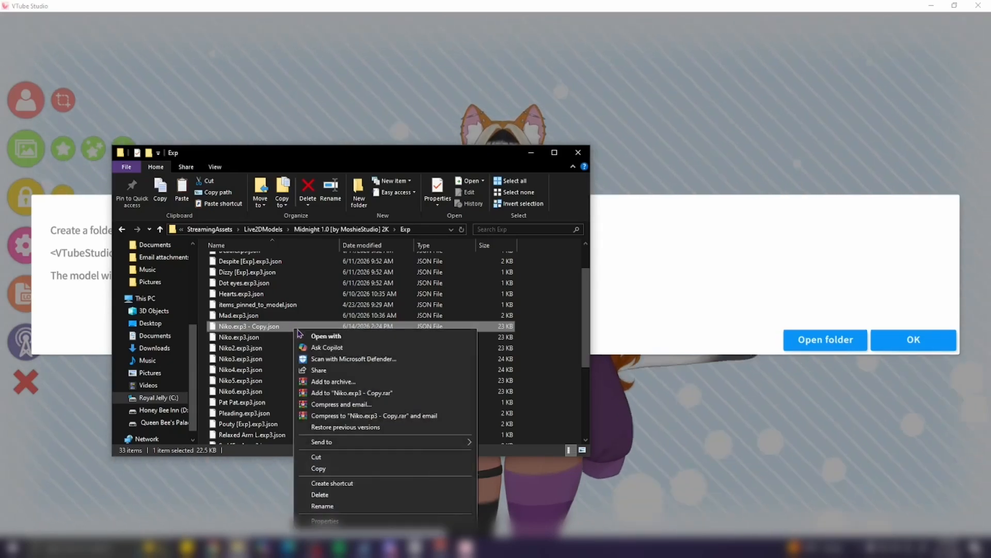
{"action": "left_click", "coordinate": [323, 506]}
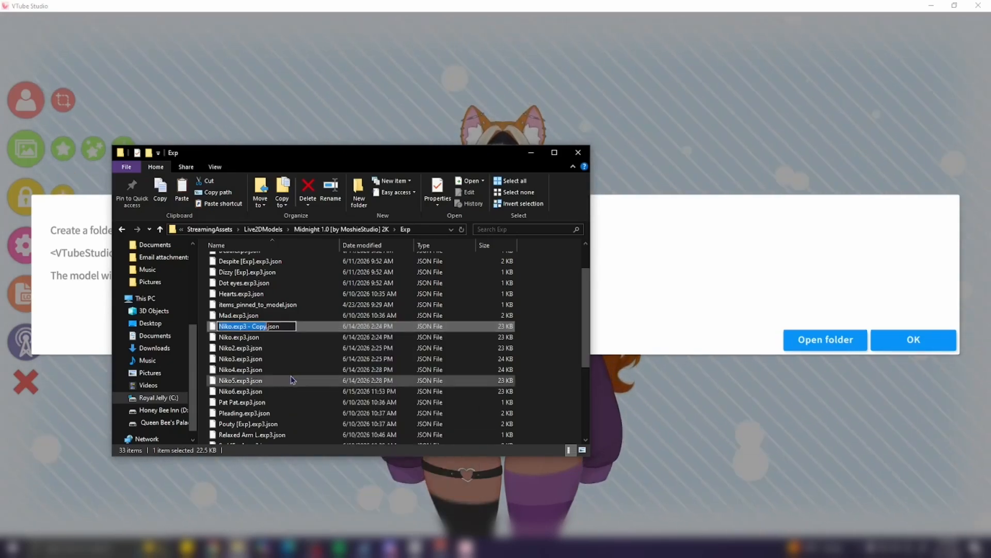
{"action": "left_click", "coordinate": [266, 327]}
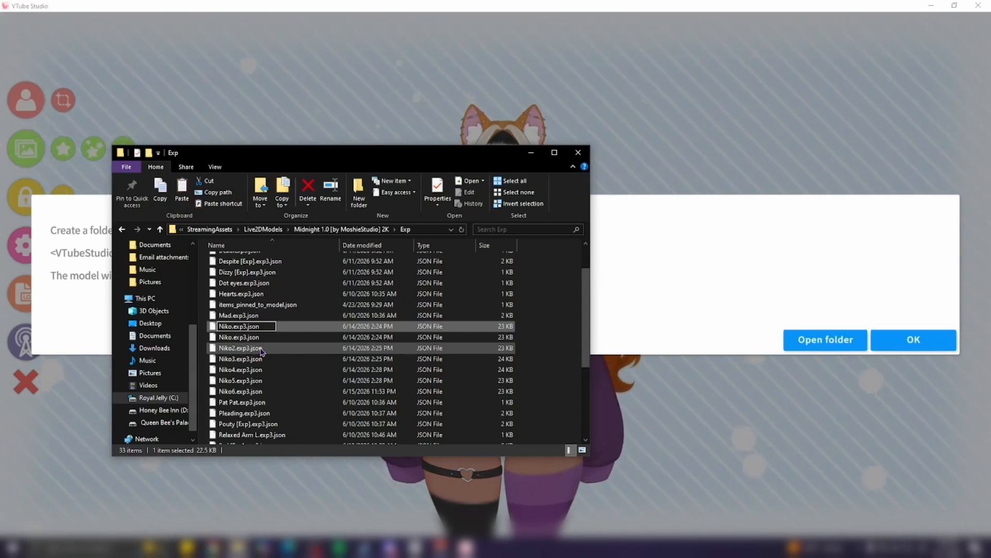
{"action": "key", "text": "Return"}
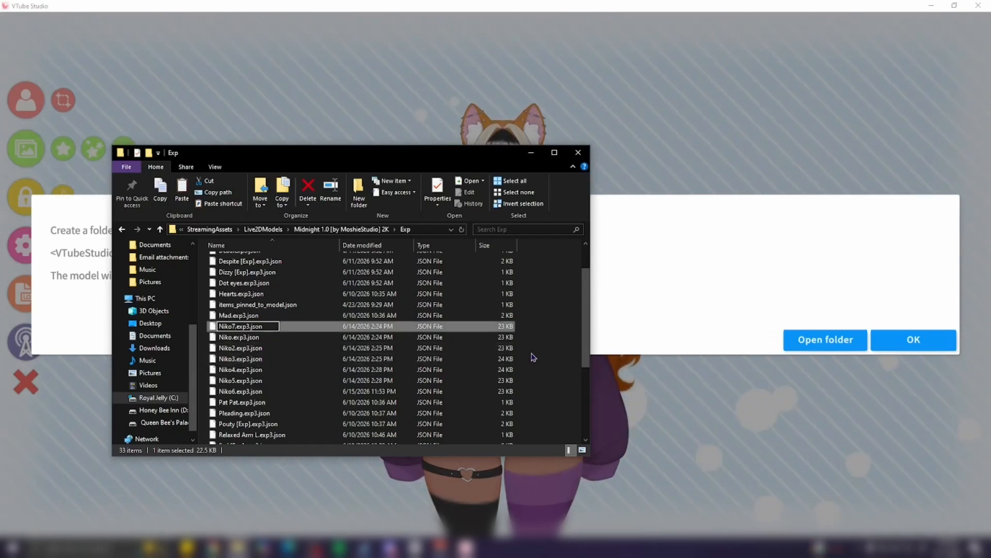
{"action": "left_click", "coordinate": [533, 356]}
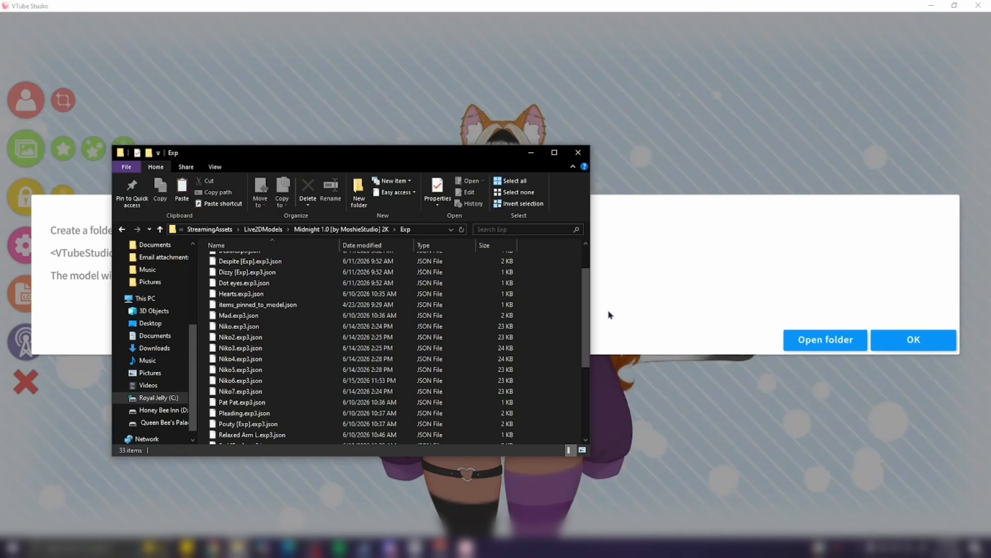
{"action": "left_click", "coordinate": [579, 157]}
{"action": "left_click", "coordinate": [876, 338]}
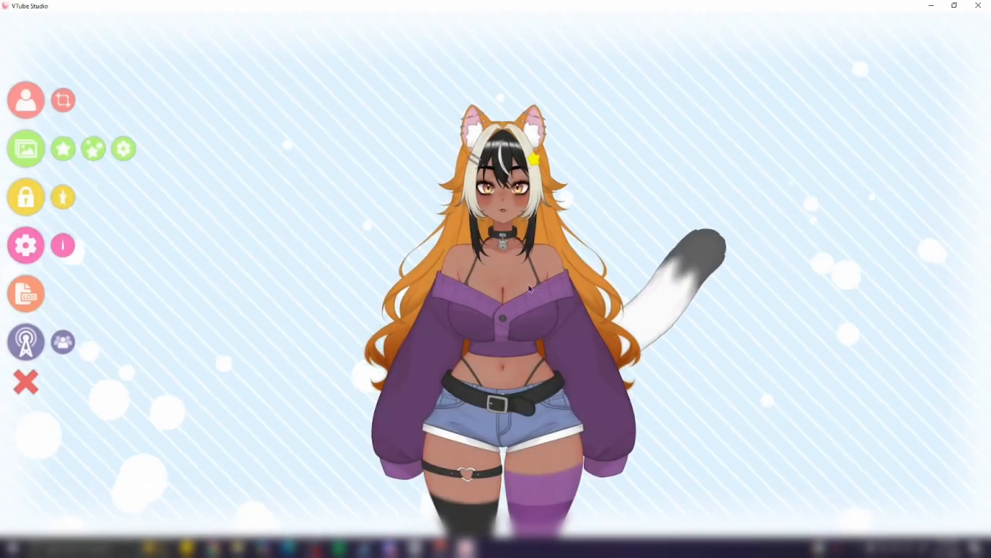
Step: Open the hotkey settings and look for Niko7.exp3.json in the Expression Editor list
{"action": "left_click", "coordinate": [31, 248]}
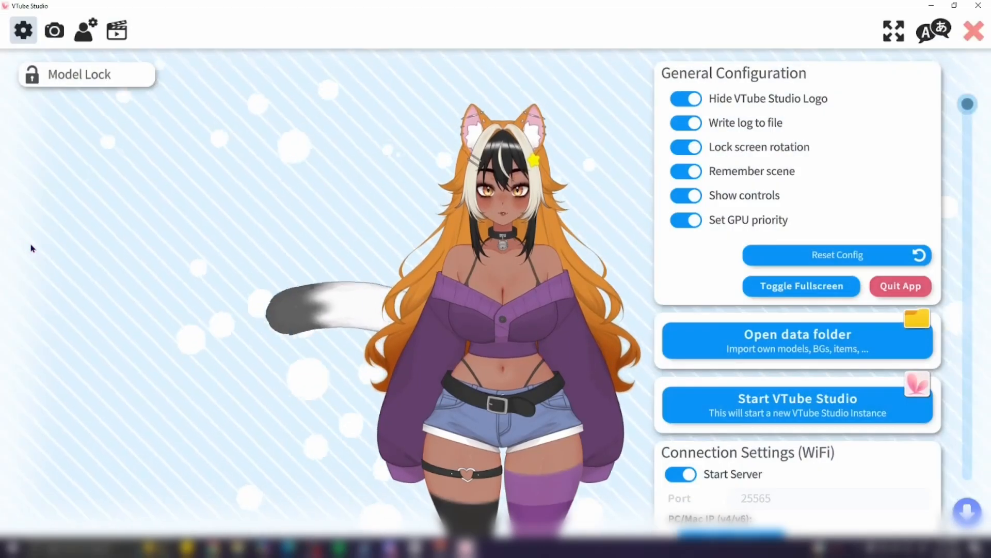
{"action": "left_click", "coordinate": [120, 33]}
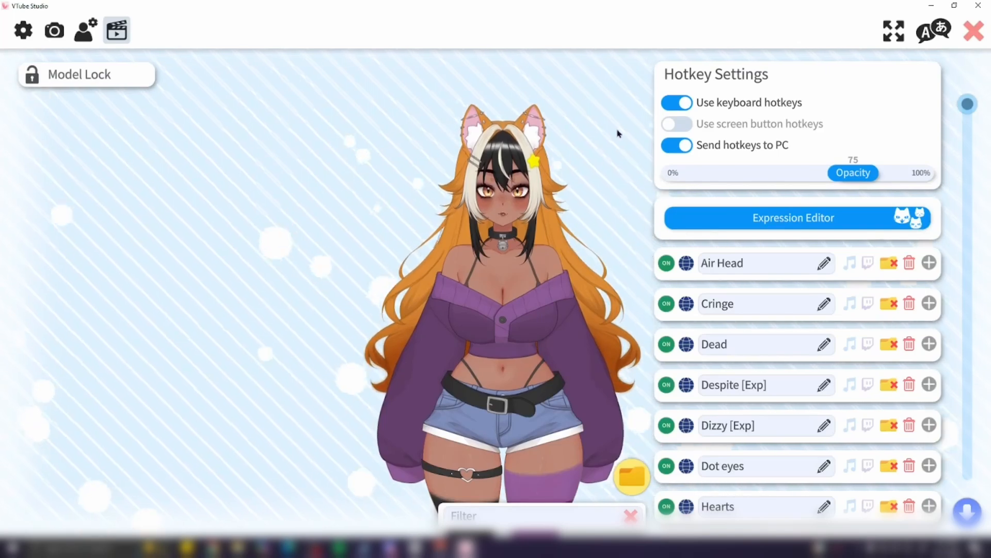
{"action": "left_click", "coordinate": [702, 212]}
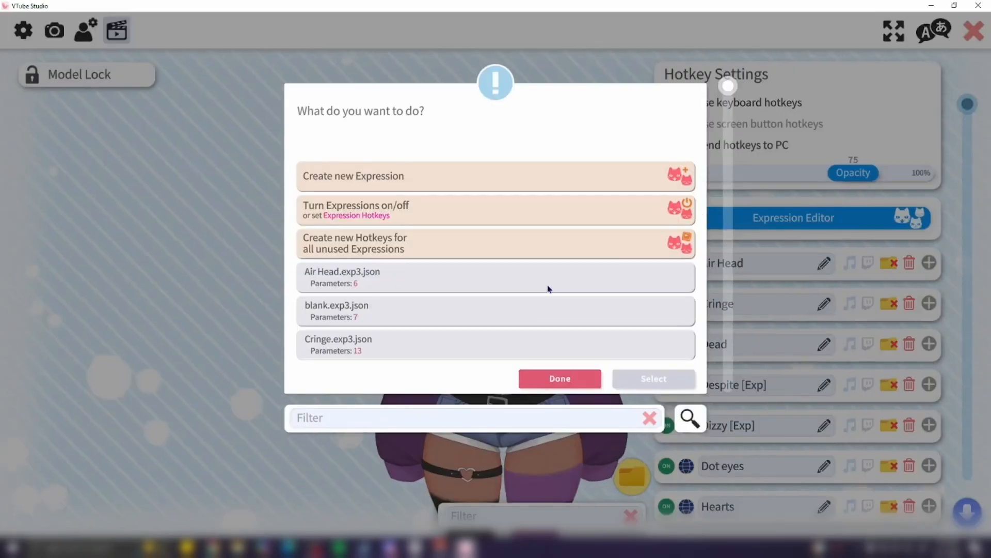
{"action": "scroll", "coordinate": [549, 289], "scroll_direction": "down", "scroll_amount": 3}
{"action": "scroll", "coordinate": [549, 289], "scroll_direction": "down", "scroll_amount": 10}
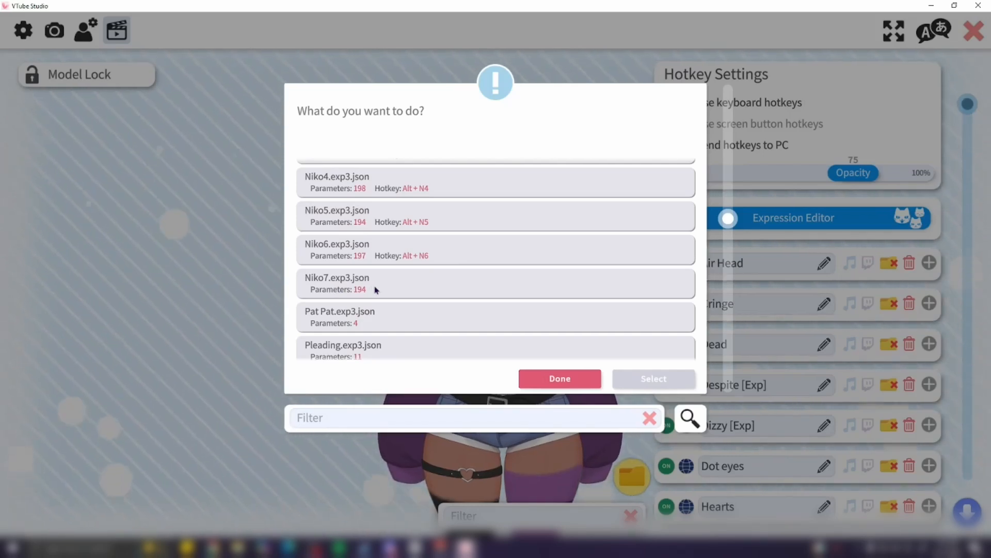
{"action": "left_click", "coordinate": [439, 290]}
{"action": "left_click", "coordinate": [654, 378]}
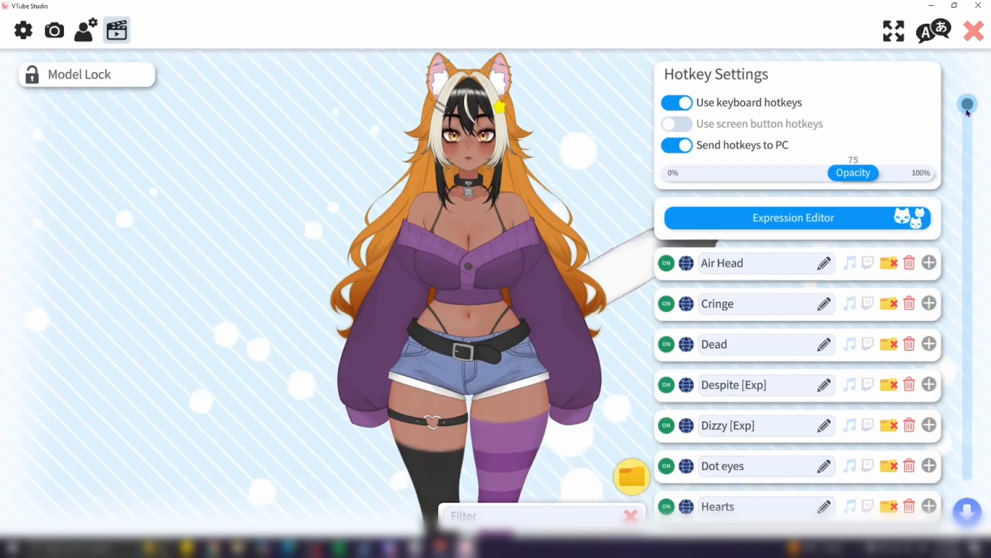
Step: Add a new hotkey at the bottom of the hotkey list and name it Niko 7
{"action": "left_click_drag", "start_coordinate": [967, 111], "coordinate": [956, 504]}
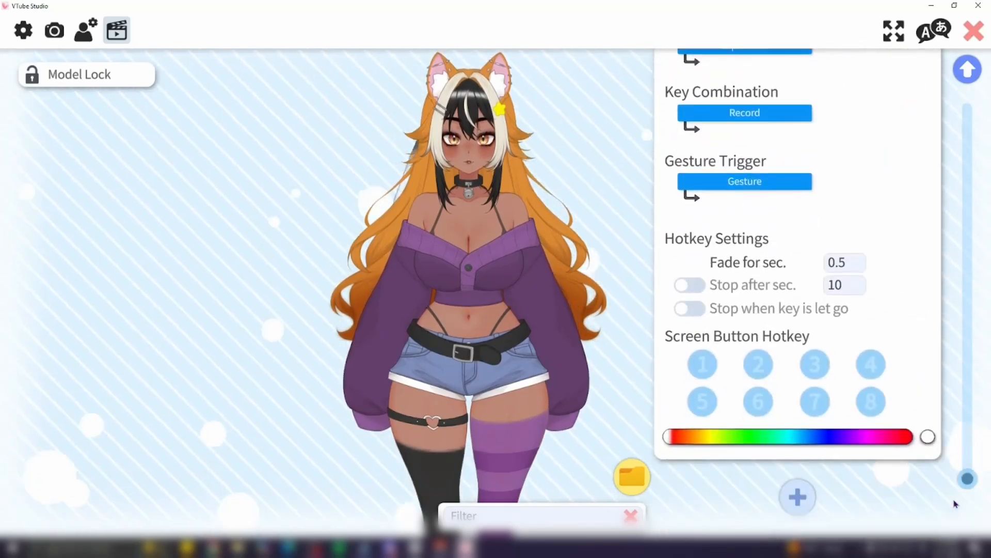
{"action": "left_click", "coordinate": [801, 495]}
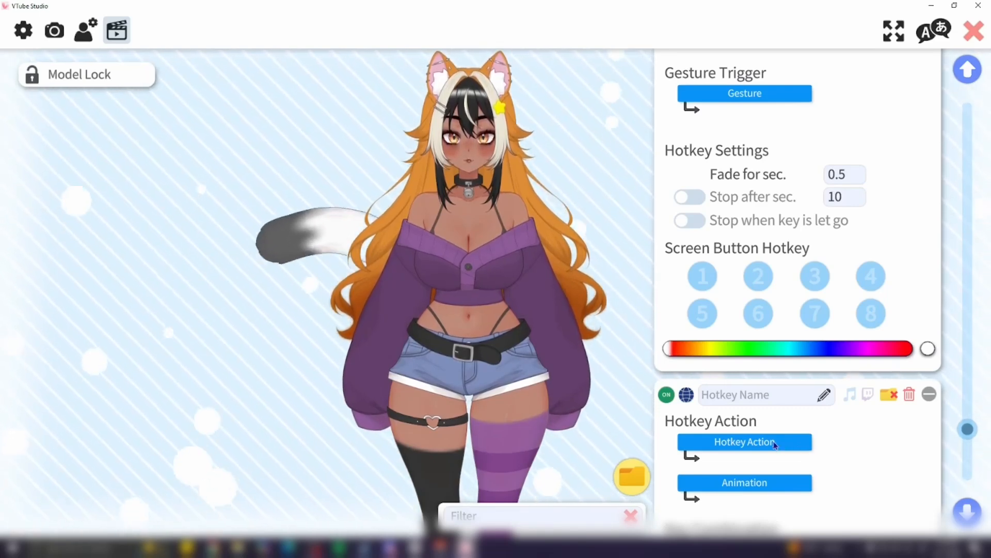
{"action": "left_click", "coordinate": [792, 403]}
{"action": "type", "text": "N"}
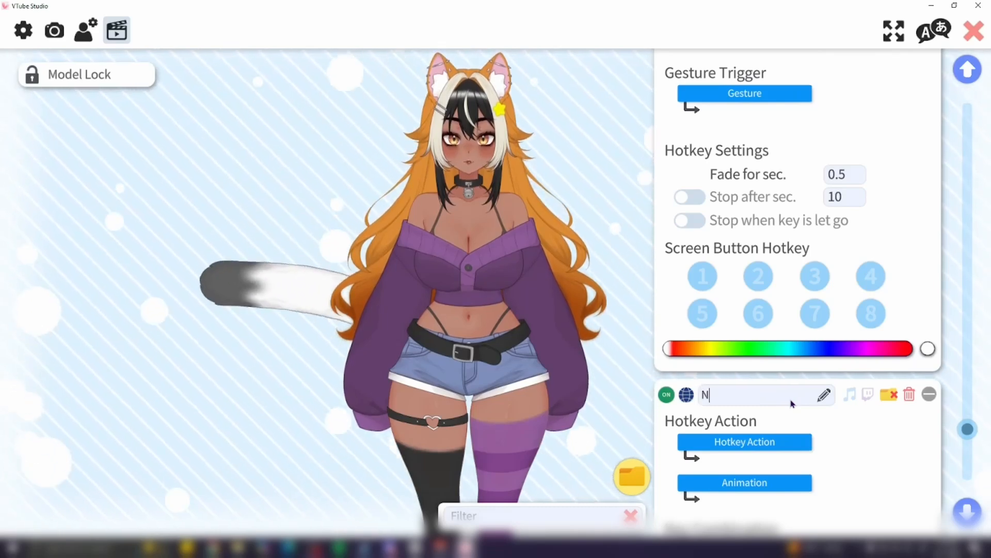
{"action": "type", "text": "iko 7"}
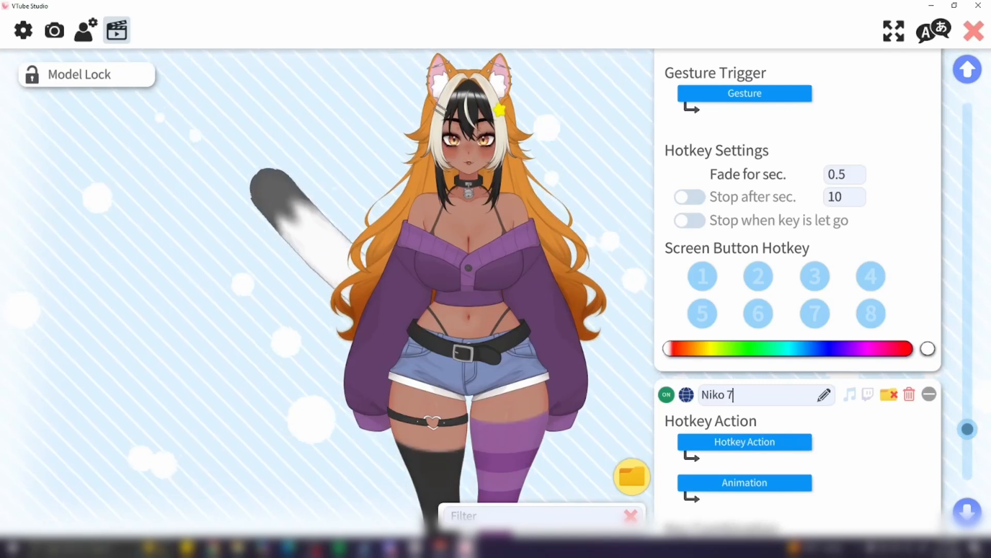
Step: Set the Niko 7 hotkey's action to Set/Unset Expression (exp3)
{"action": "scroll", "coordinate": [866, 462], "scroll_direction": "down", "scroll_amount": 3}
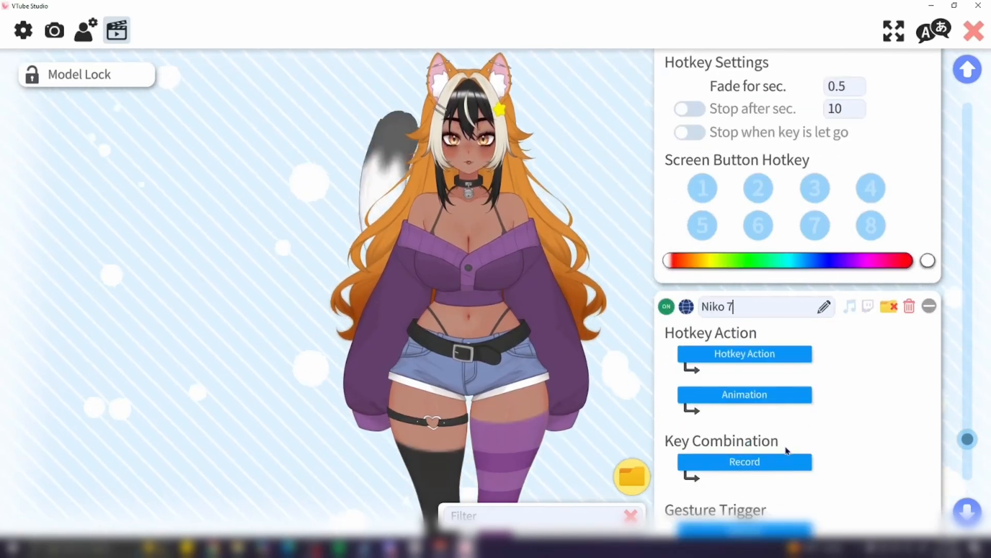
{"action": "left_click", "coordinate": [774, 357]}
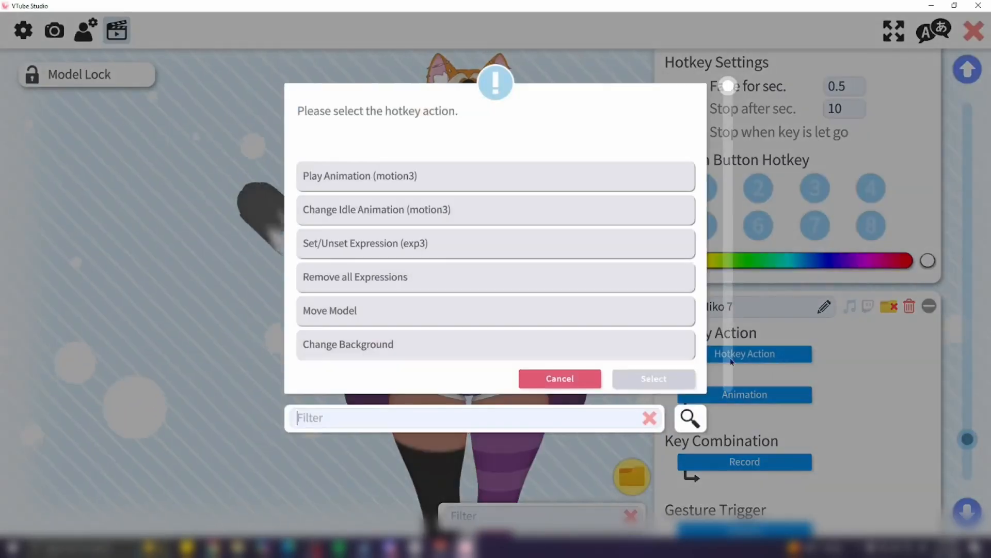
{"action": "left_click", "coordinate": [494, 244]}
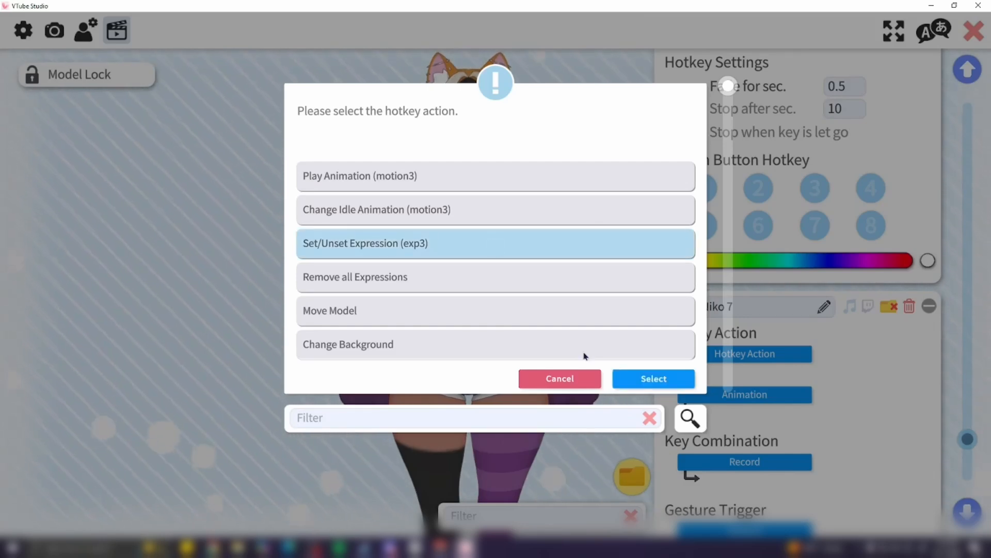
{"action": "left_click", "coordinate": [641, 385]}
Step: Assign the Niko7 expression to the Niko 7 hotkey
{"action": "left_click", "coordinate": [742, 395]}
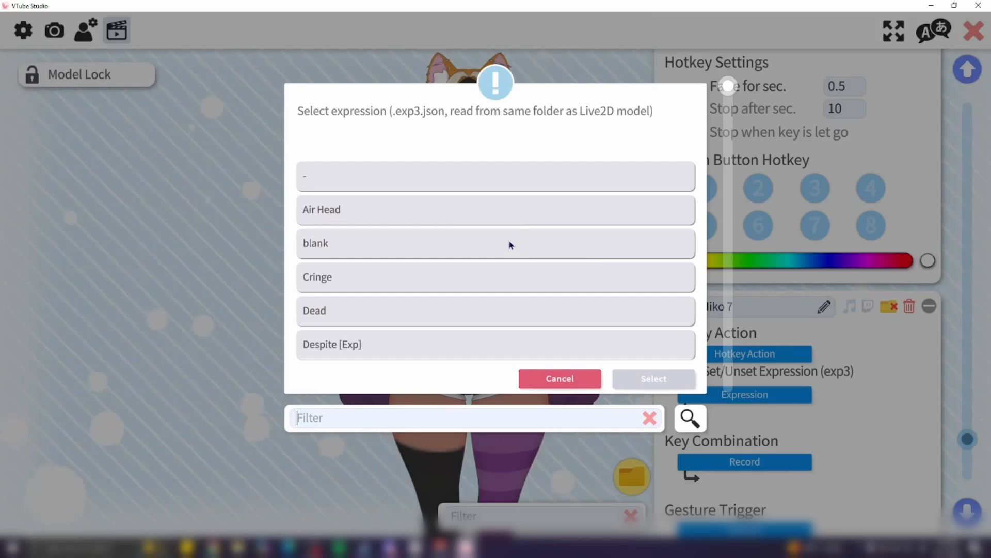
{"action": "scroll", "coordinate": [511, 244], "scroll_direction": "down", "scroll_amount": 8}
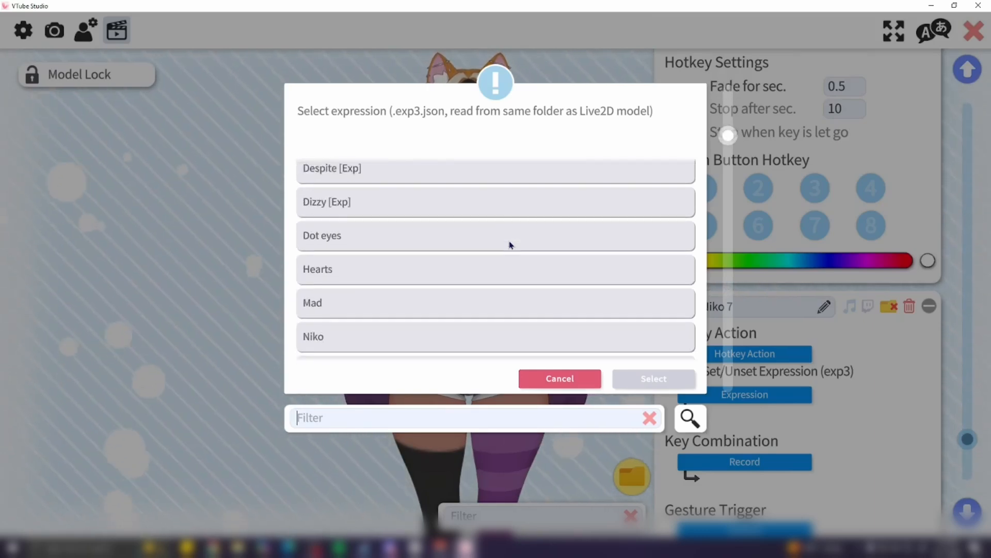
{"action": "scroll", "coordinate": [511, 245], "scroll_direction": "down", "scroll_amount": 5}
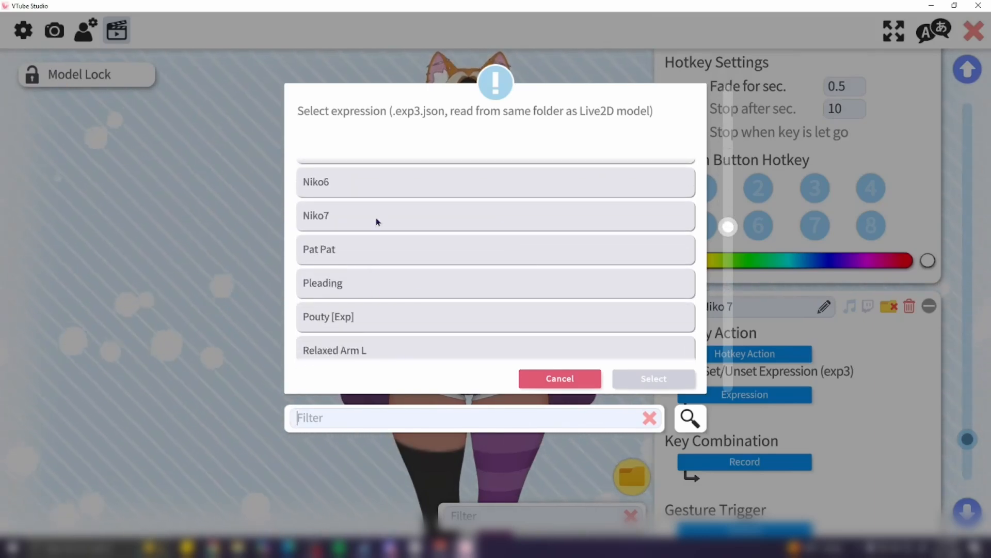
{"action": "left_click", "coordinate": [380, 219]}
{"action": "left_click", "coordinate": [640, 377]}
Step: Record Alt + N7 as the key combination for the Niko 7 hotkey
{"action": "scroll", "coordinate": [740, 368], "scroll_direction": "down", "scroll_amount": 2}
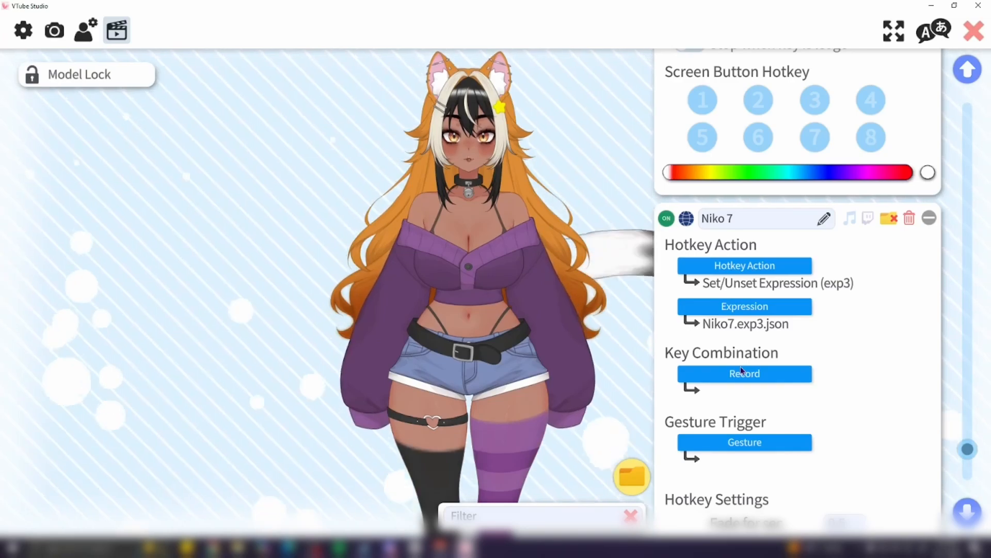
{"action": "left_click", "coordinate": [737, 375]}
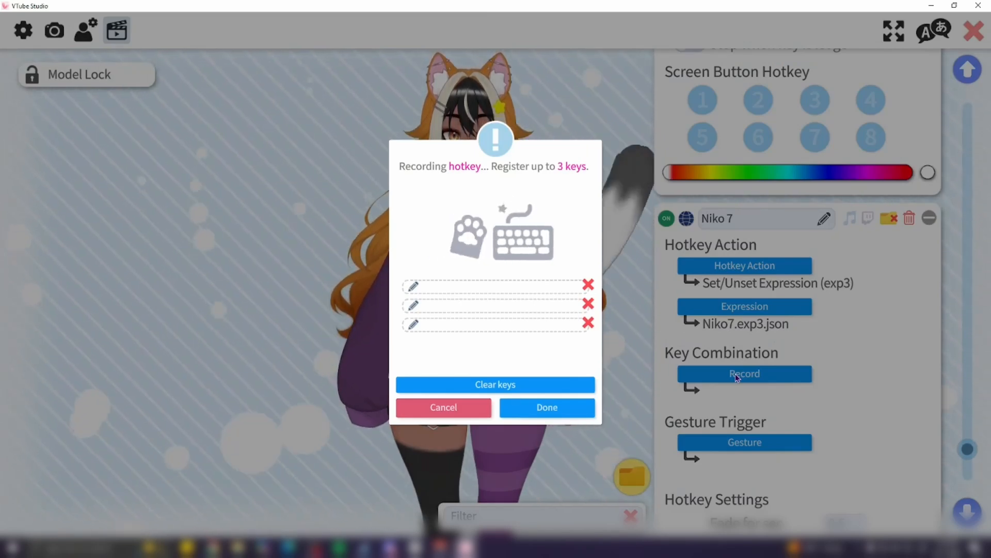
{"action": "key", "text": "alt+KP_7"}
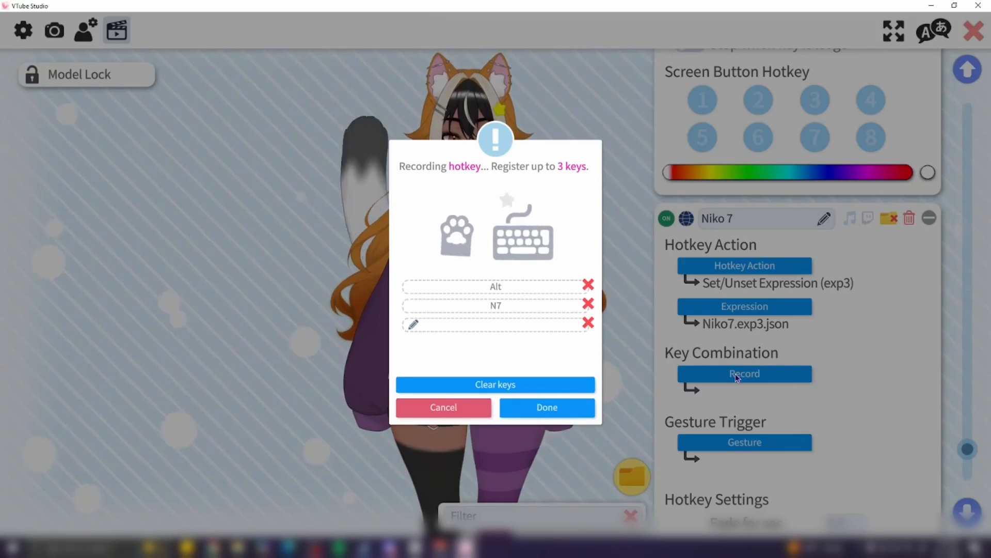
{"action": "left_click", "coordinate": [537, 408]}
Step: Test the Niko 7 hotkey by toggling the expression on and off with its key combination
{"action": "scroll", "coordinate": [692, 382], "scroll_direction": "down", "scroll_amount": 3}
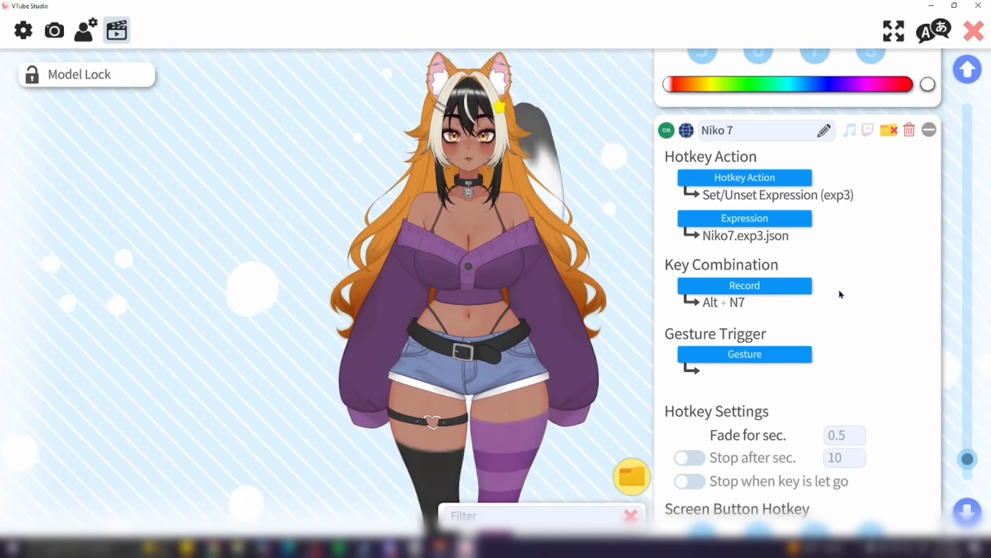
{"action": "key", "text": "alt+KP_6"}
{"action": "key", "text": "alt+KP_7"}
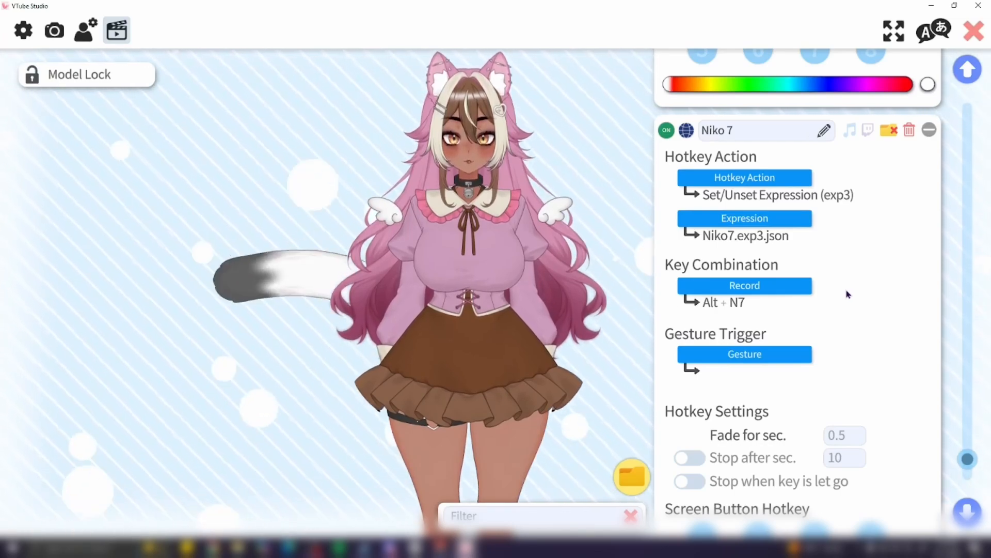
{"action": "key", "text": "alt+KP_7"}
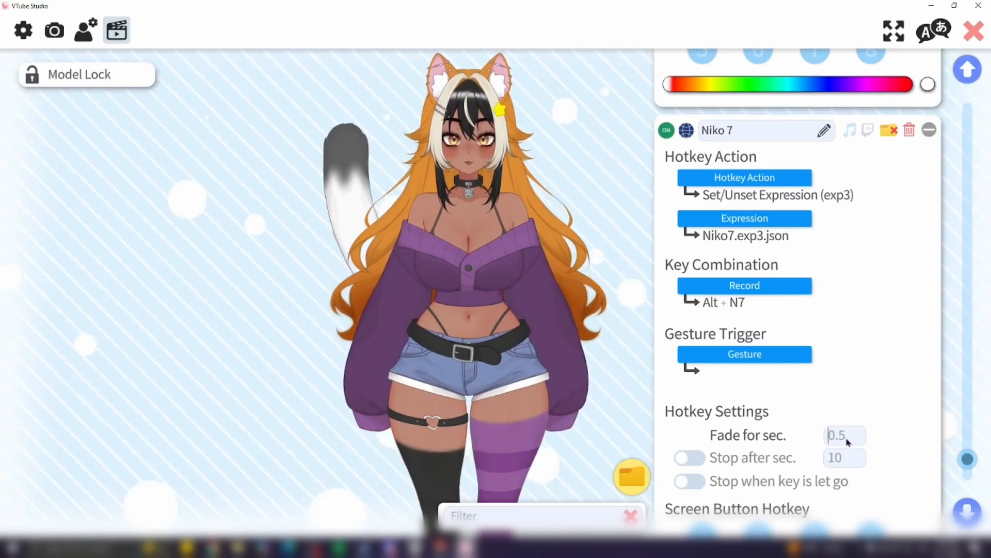
Step: Set the Niko 7 hotkey's fade time to 0.1 seconds
{"action": "type", "text": "1"}
{"action": "key", "text": "Return"}
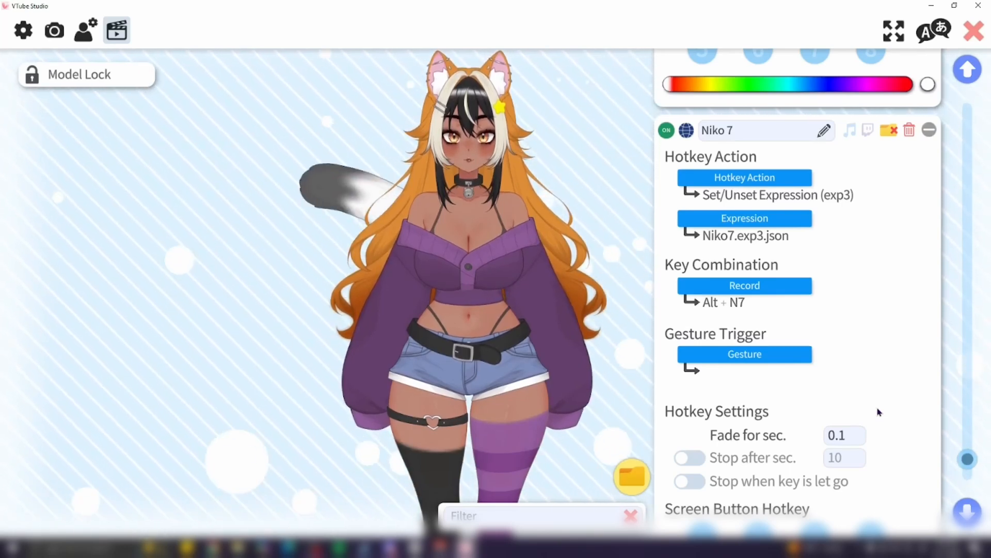
Step: Toggle the Niko 7 hotkey repeatedly to check the expression switching with the shorter fade
{"action": "key", "text": "alt+KP_7"}
{"action": "key", "text": "alt+KP_7"}
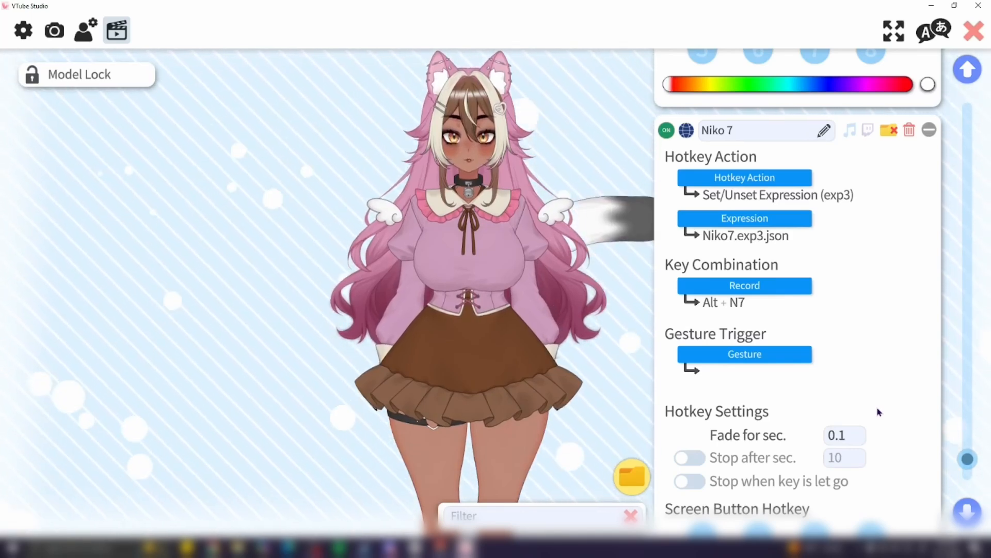
{"action": "key", "text": "alt+KP_7"}
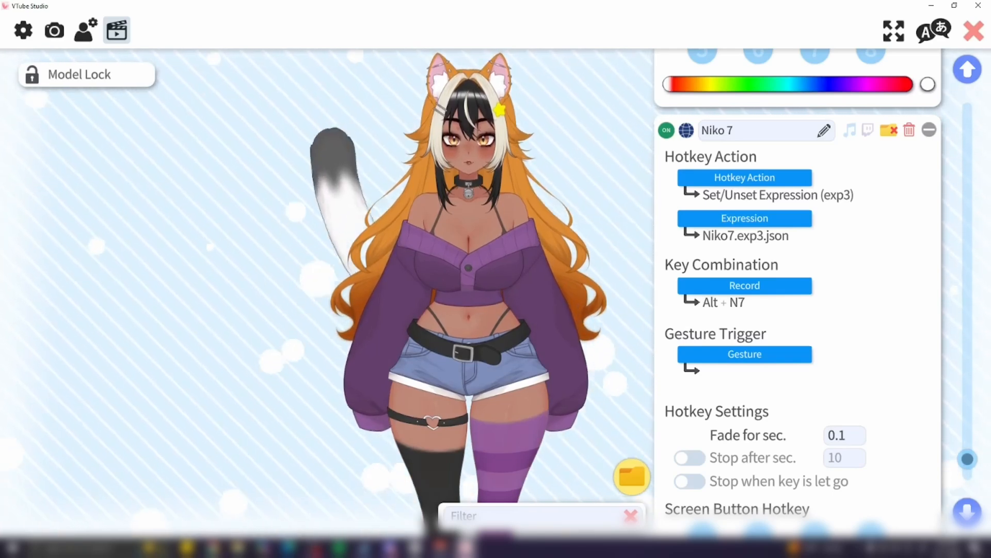
{"action": "key", "text": "alt+7"}
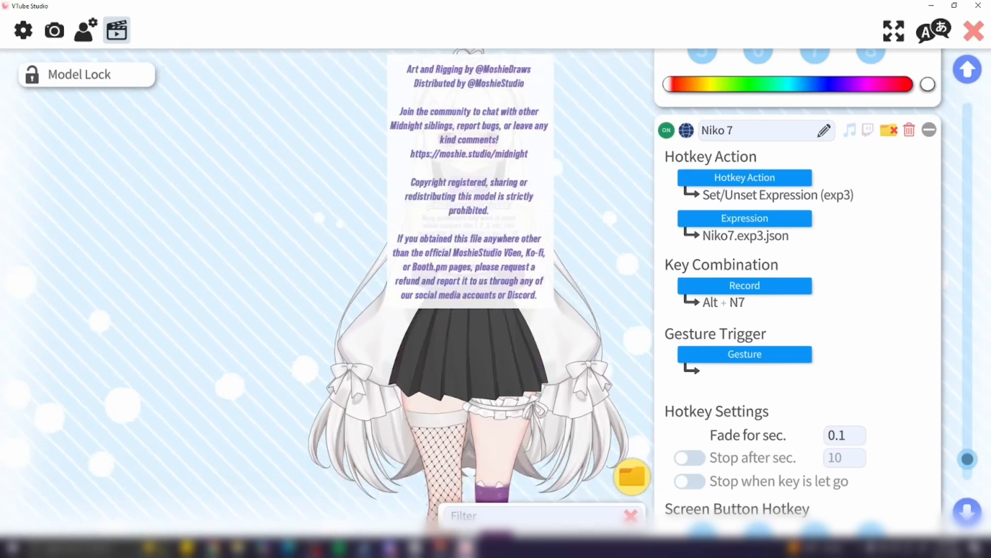
{"action": "key", "text": "alt+KP_7"}
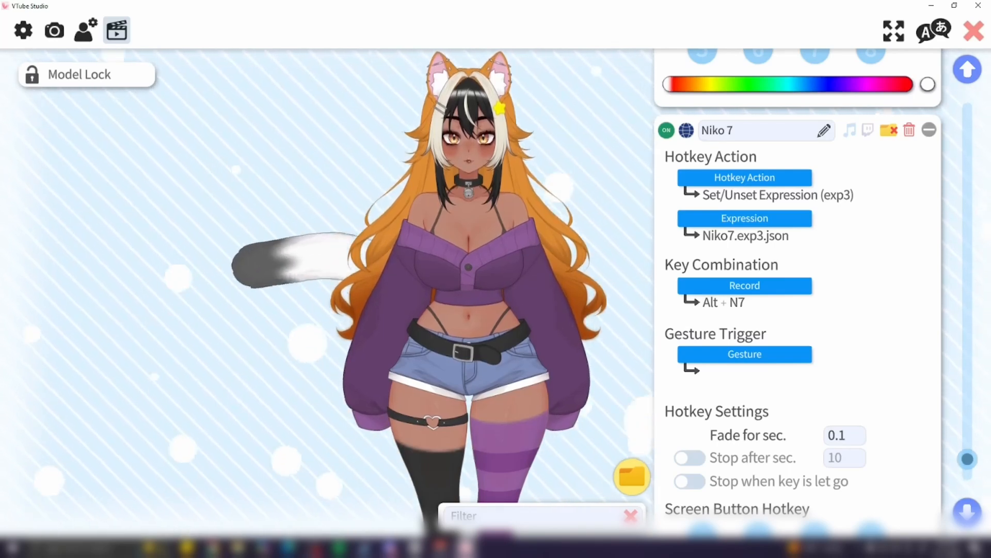
{"action": "key", "text": "alt+KP_7"}
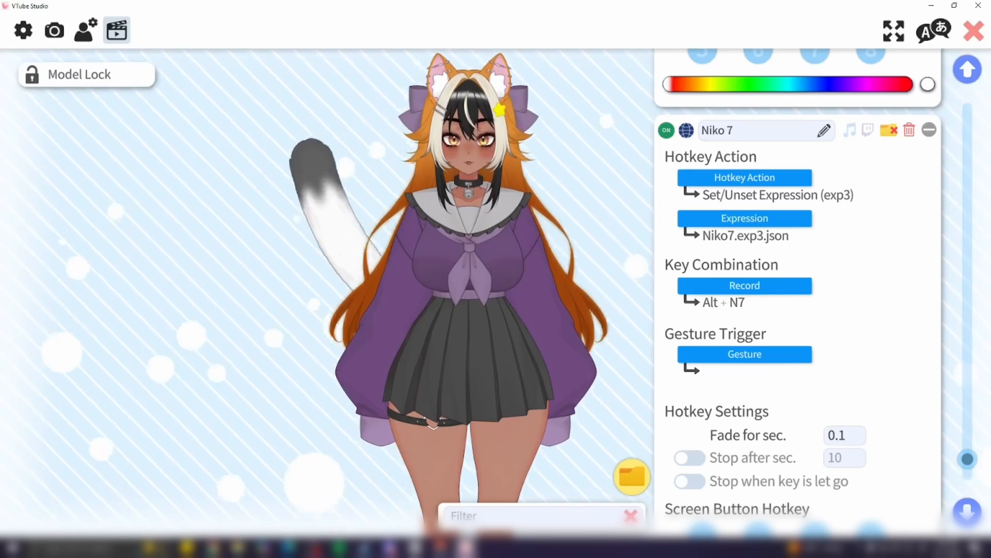
{"action": "key", "text": "alt+KP_7"}
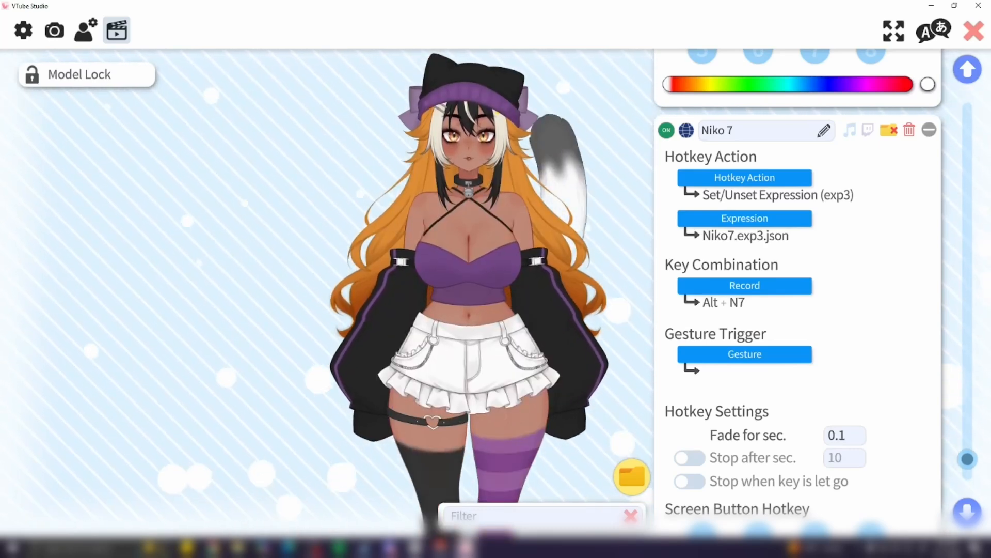
{"action": "key", "text": "alt+KP_7"}
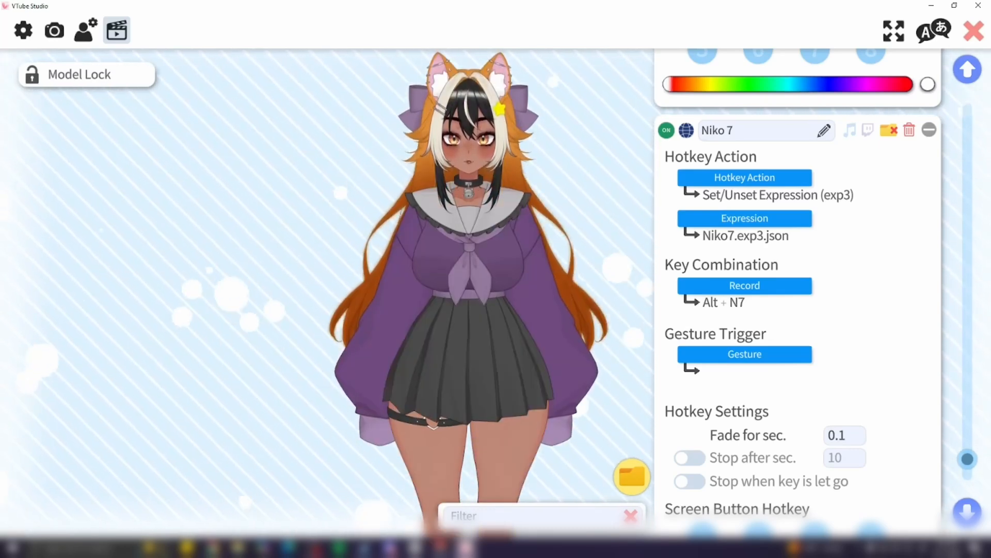
{"action": "key", "text": "alt+KP_7"}
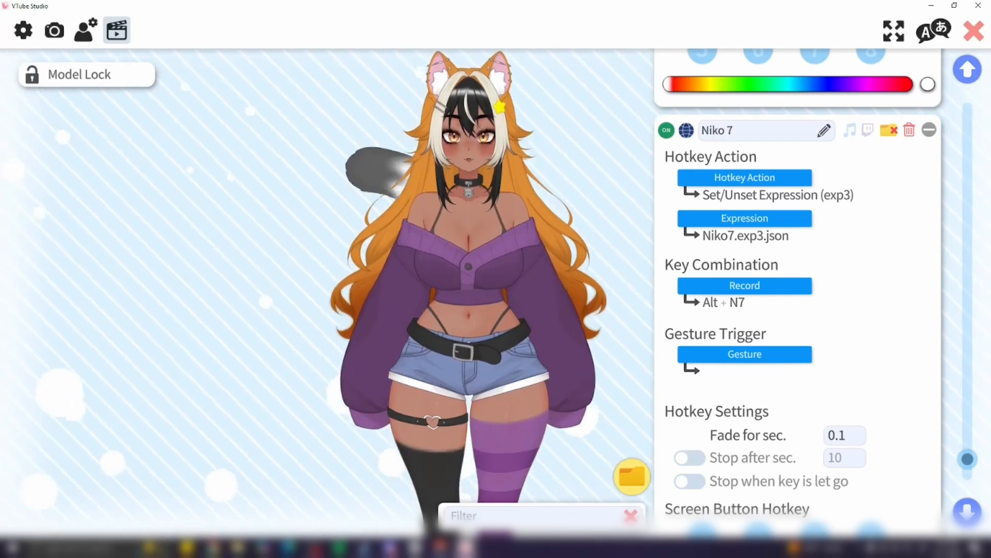